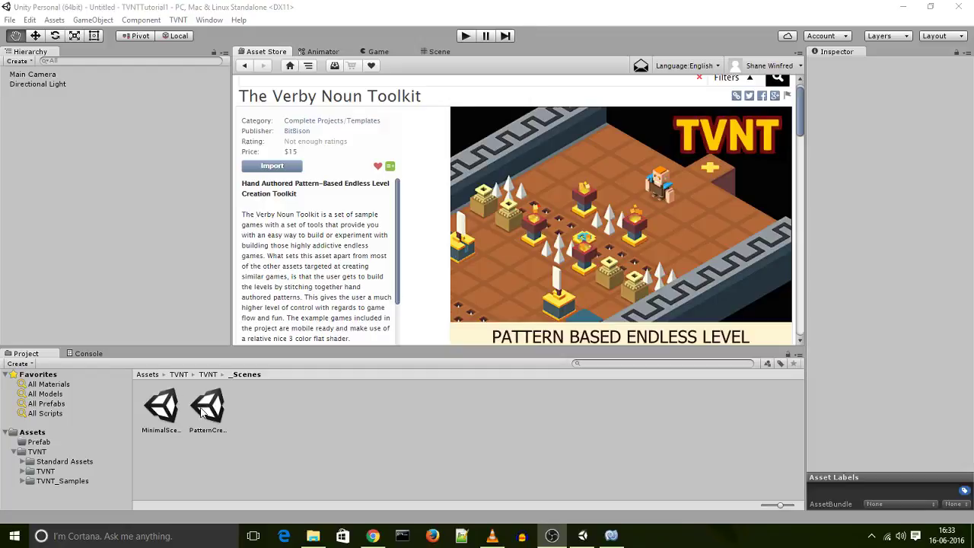
Step: Open the PatternCreator scene from TVNT/_Scenes and switch from the Asset Store page to the Scene view
{"action": "left_click", "coordinate": [45, 472]}
{"action": "double_click", "coordinate": [161, 408]}
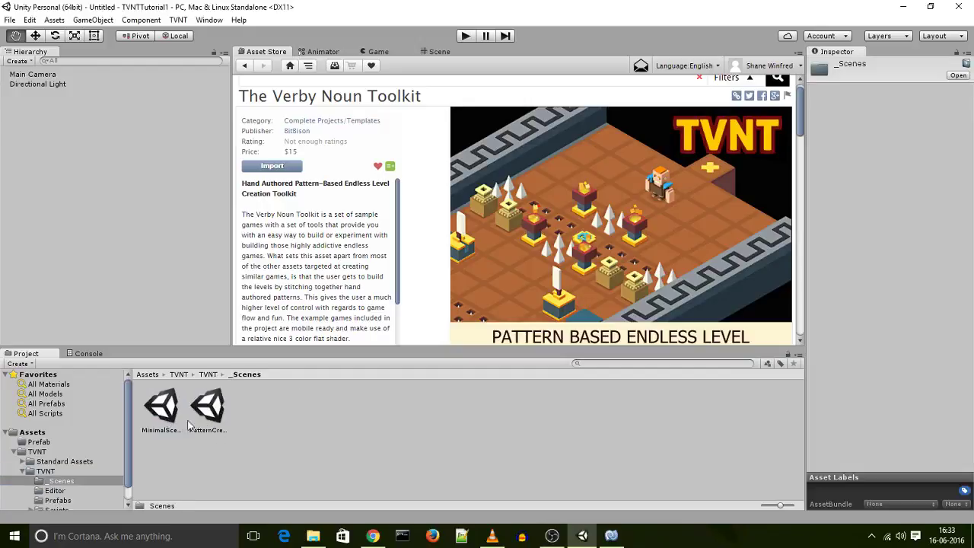
{"action": "double_click", "coordinate": [212, 429]}
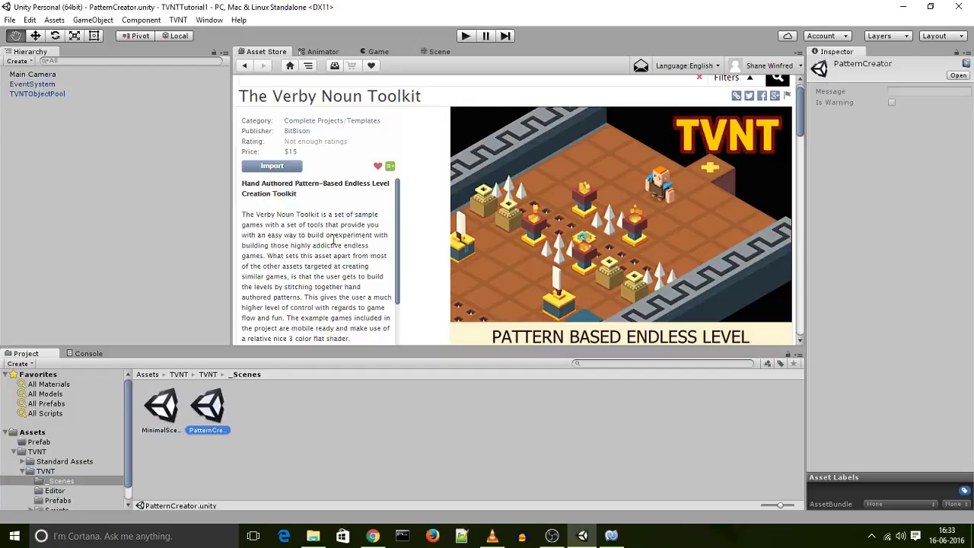
{"action": "left_click", "coordinate": [436, 52]}
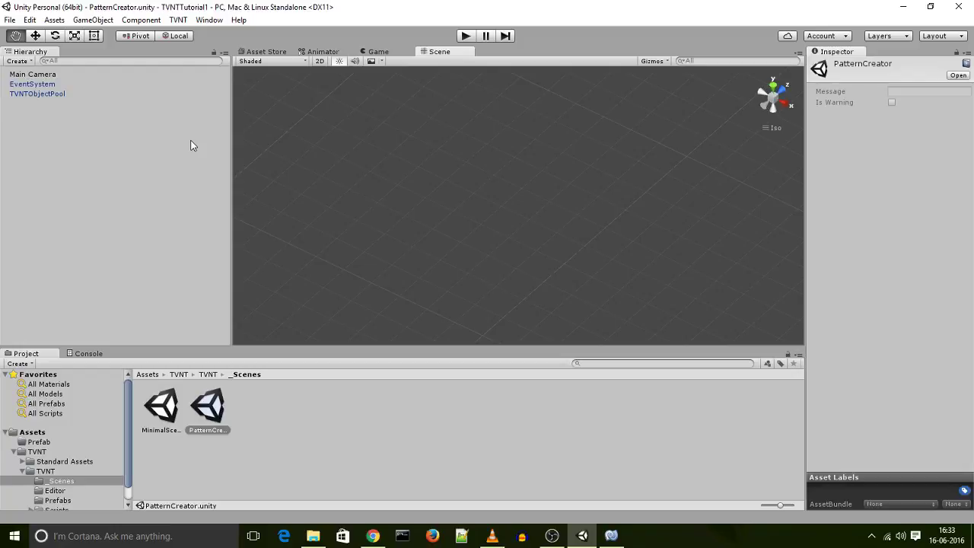
Step: Add a 3D Sphere object to the scene from the Hierarchy's Create menu
{"action": "left_click", "coordinate": [19, 61]}
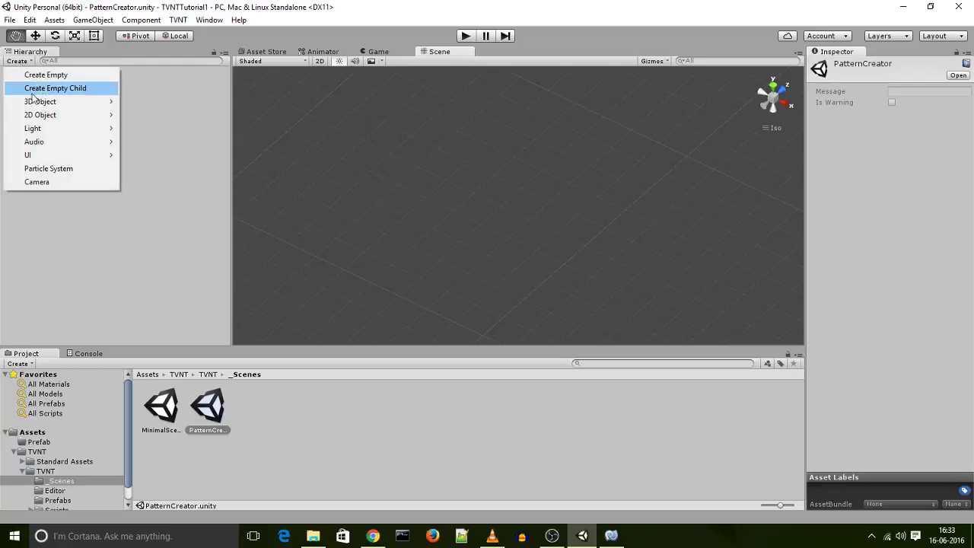
{"action": "mouse_move", "coordinate": [46, 101]}
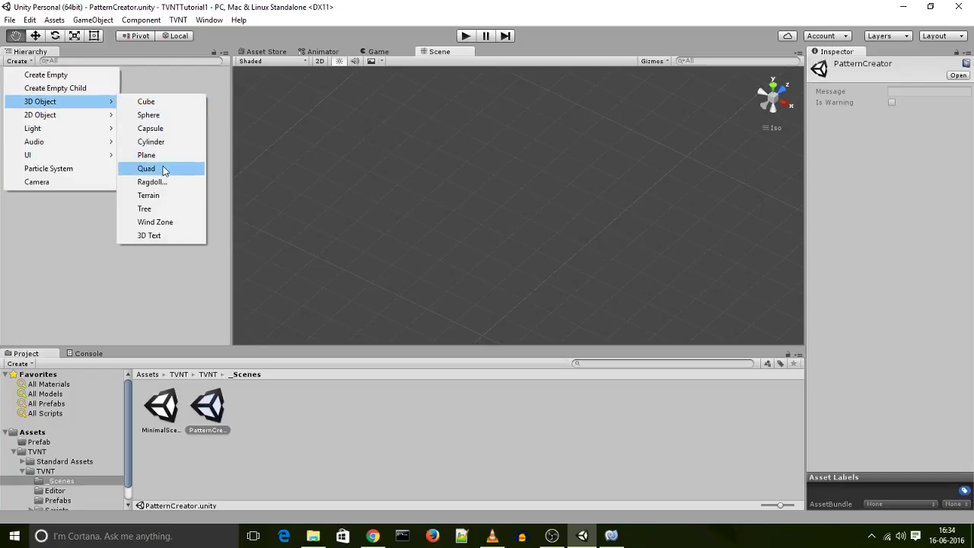
{"action": "left_click", "coordinate": [162, 116]}
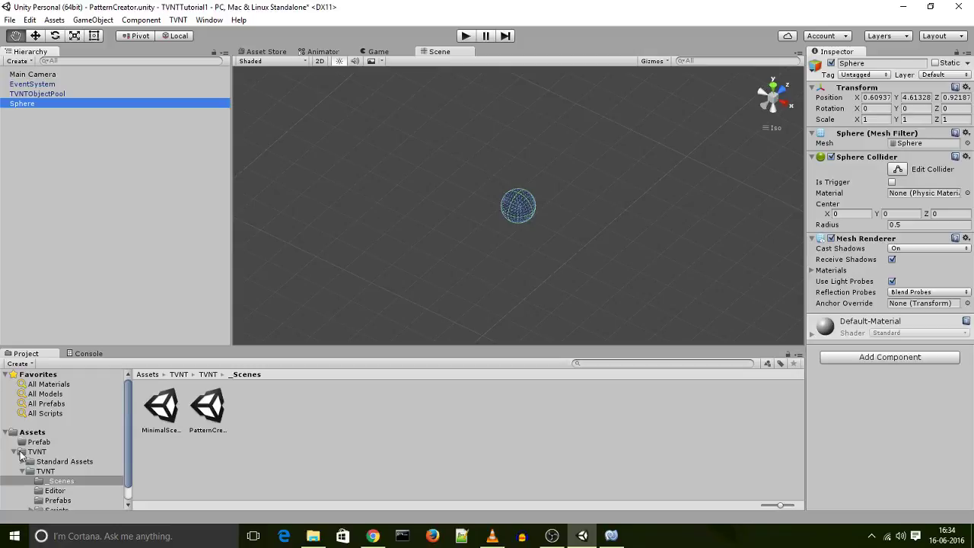
Step: Show the empty Prefab folder in the Project panel and select the Sphere in the Hierarchy
{"action": "left_click", "coordinate": [13, 451]}
{"action": "left_click", "coordinate": [38, 441]}
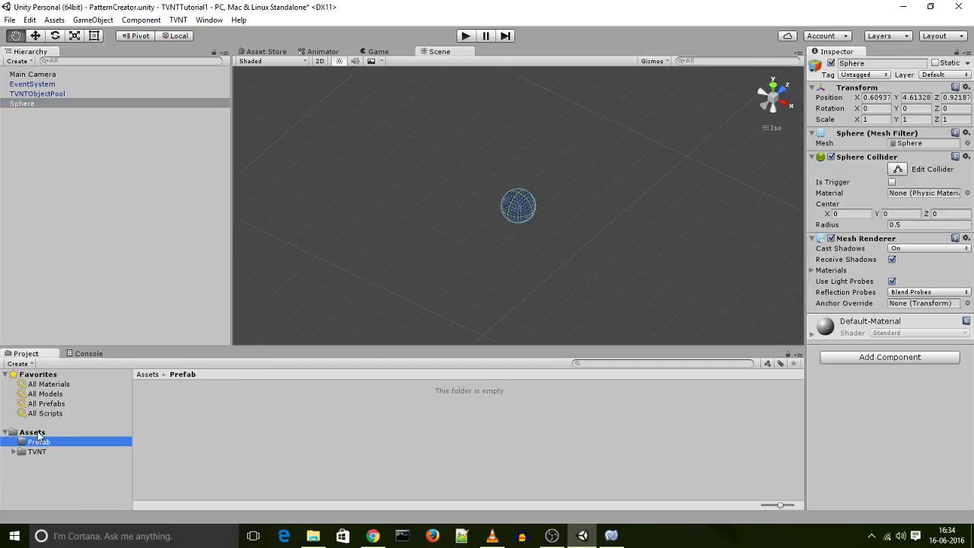
{"action": "left_click", "coordinate": [38, 431]}
{"action": "left_click", "coordinate": [39, 442]}
{"action": "left_click", "coordinate": [30, 95]}
{"action": "left_click", "coordinate": [23, 103]}
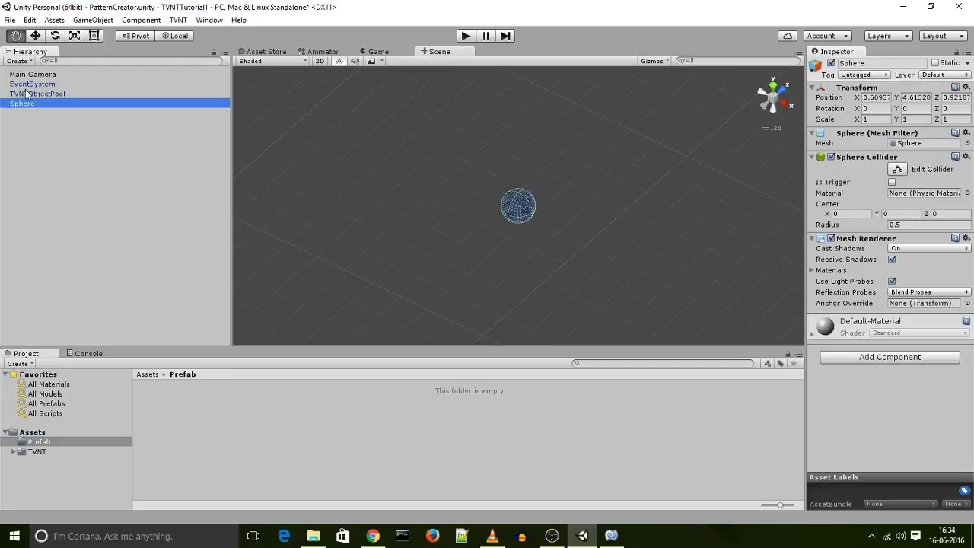
{"action": "left_click", "coordinate": [29, 94]}
{"action": "left_click", "coordinate": [22, 104]}
Step: Set the Sphere's scale to 2 on X, Y and Z
{"action": "left_click", "coordinate": [888, 119]}
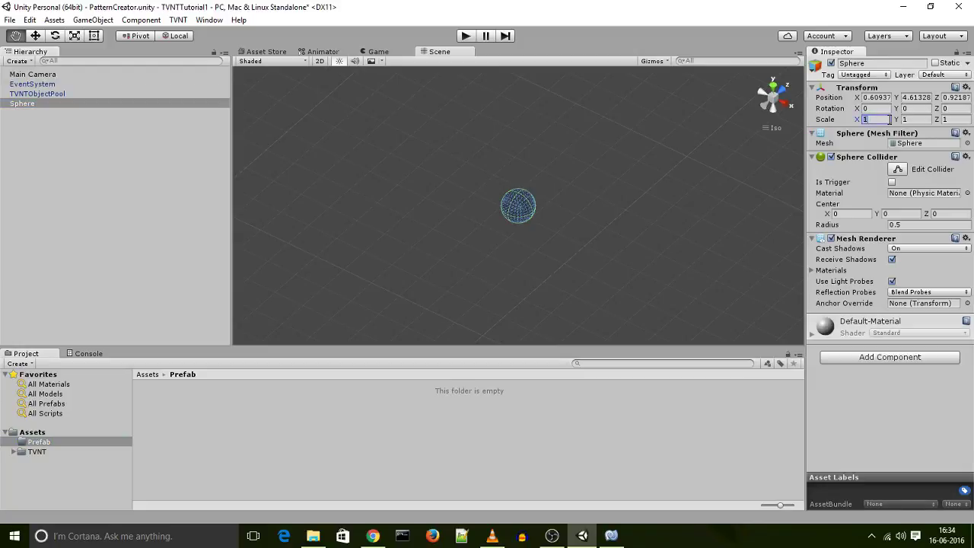
{"action": "type", "text": "2"}
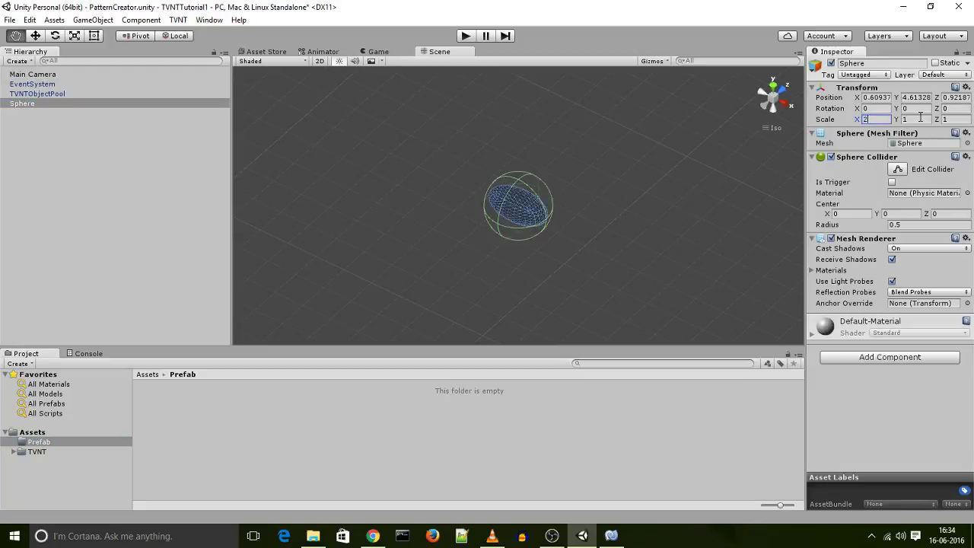
{"action": "left_click", "coordinate": [917, 119]}
{"action": "type", "text": "2"}
{"action": "left_click", "coordinate": [963, 120]}
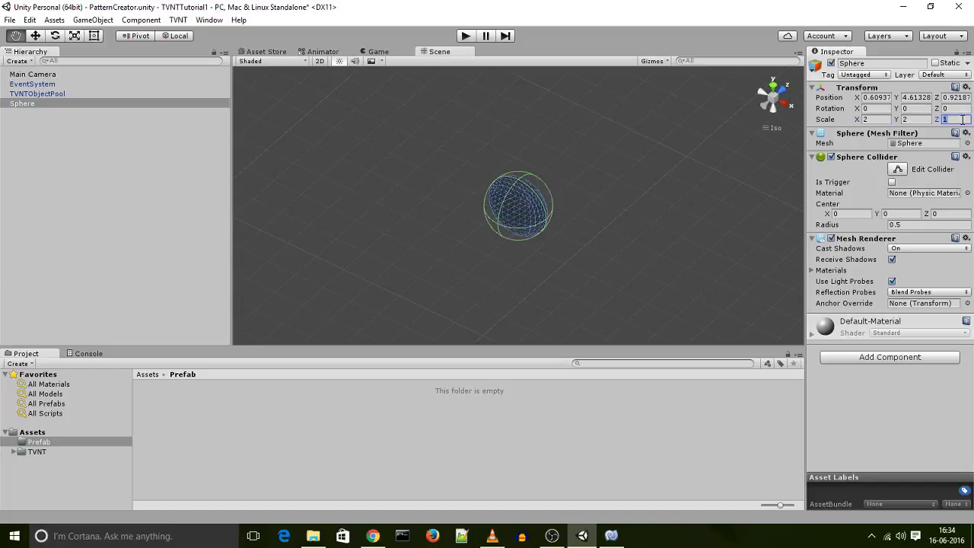
{"action": "type", "text": "2"}
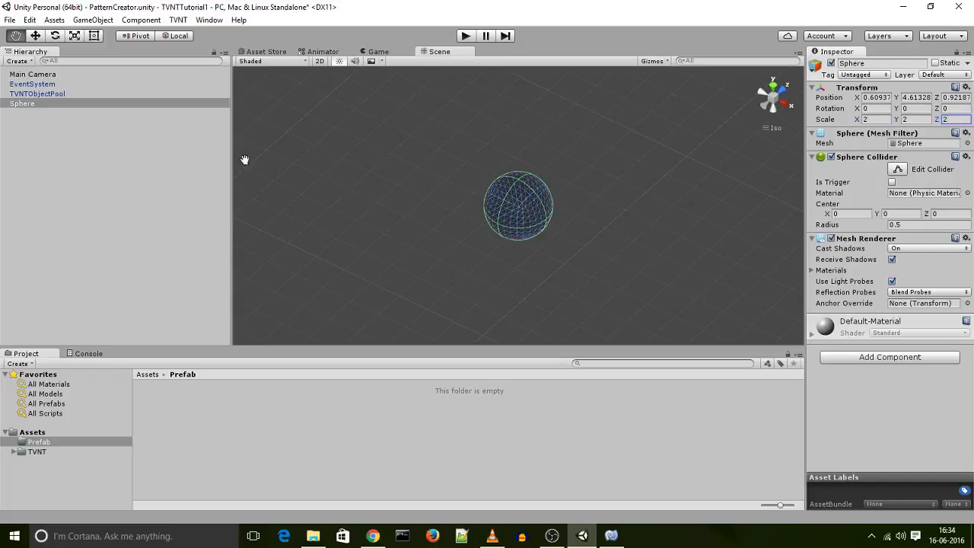
Step: Drag the Sphere into the Prefab folder as a prefab, then delete it from the scene
{"action": "left_click_drag", "start_coordinate": [23, 104], "coordinate": [196, 404]}
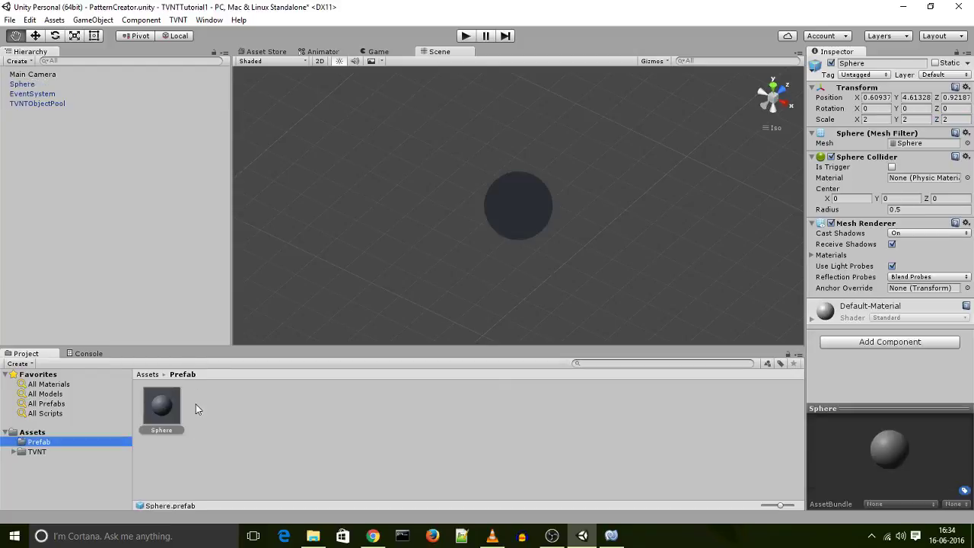
{"action": "left_click", "coordinate": [40, 86]}
{"action": "key", "text": "Delete"}
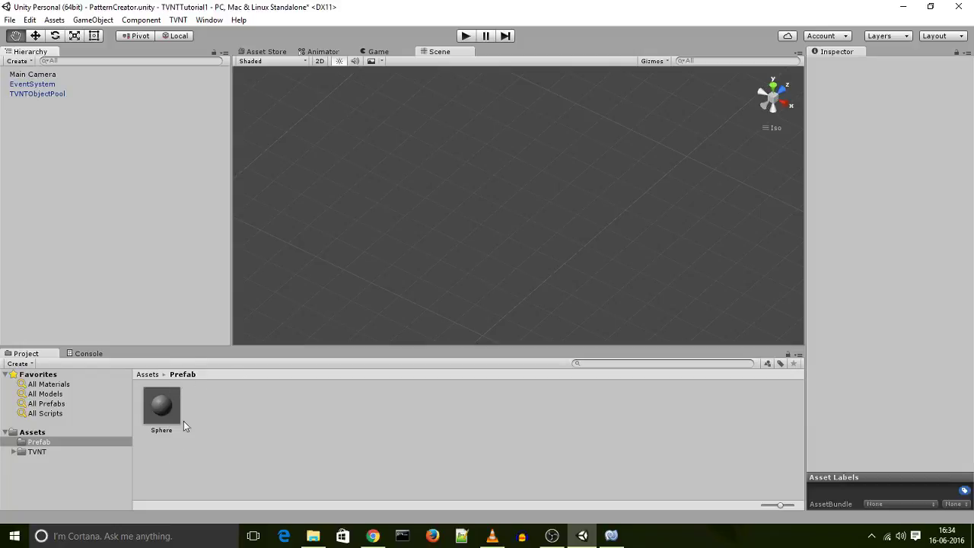
Step: Create an empty game object and name it SphereLevelTile
{"action": "left_click", "coordinate": [19, 60]}
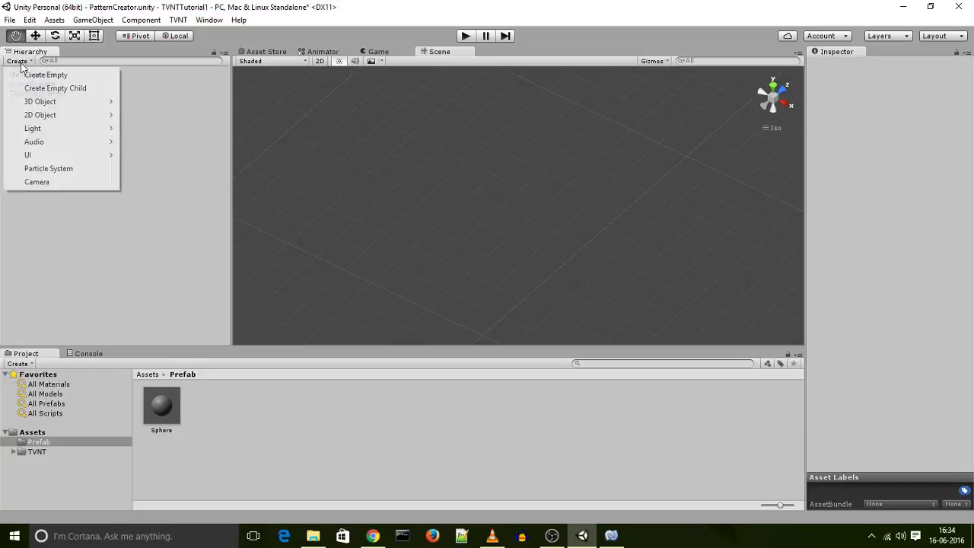
{"action": "left_click", "coordinate": [34, 74]}
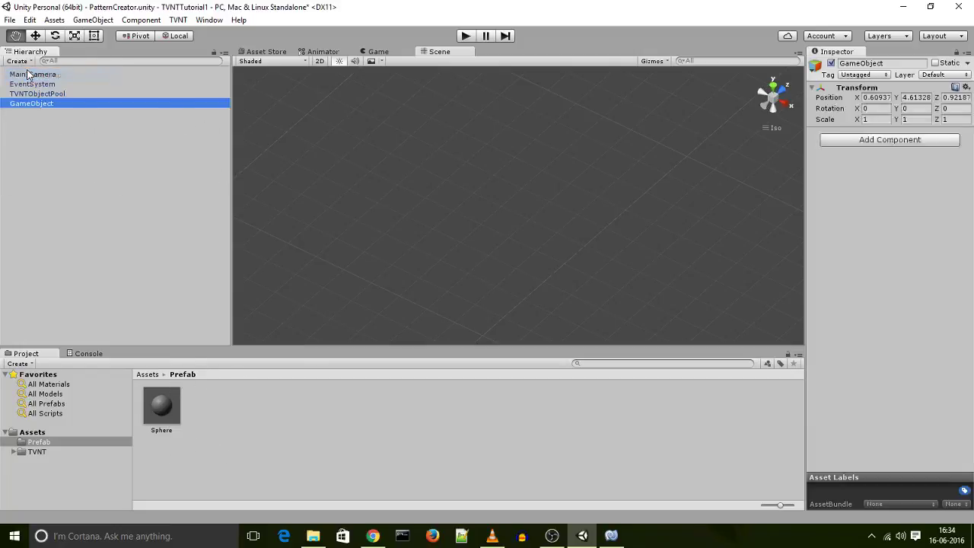
{"action": "left_click", "coordinate": [869, 65]}
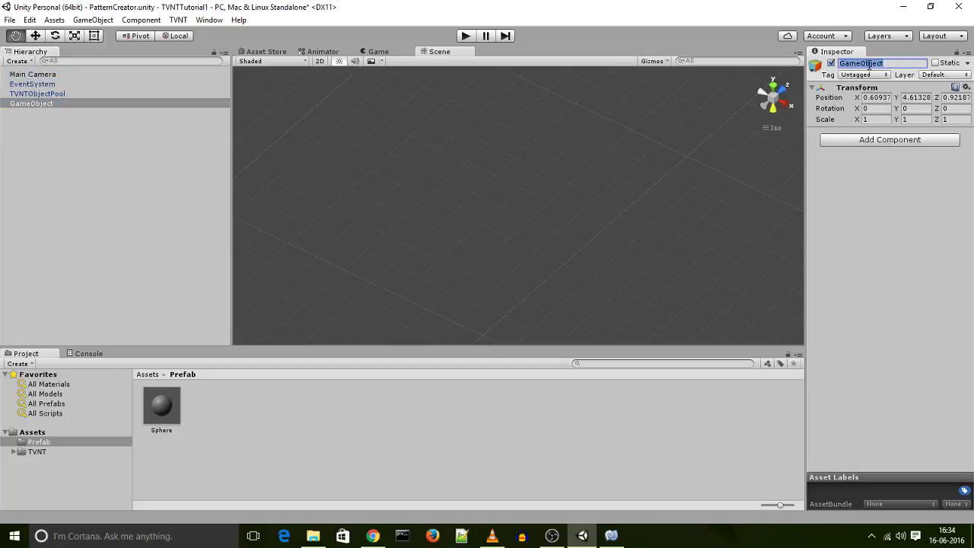
{"action": "type", "text": "SphereLevelTile"}
{"action": "key", "text": "Return"}
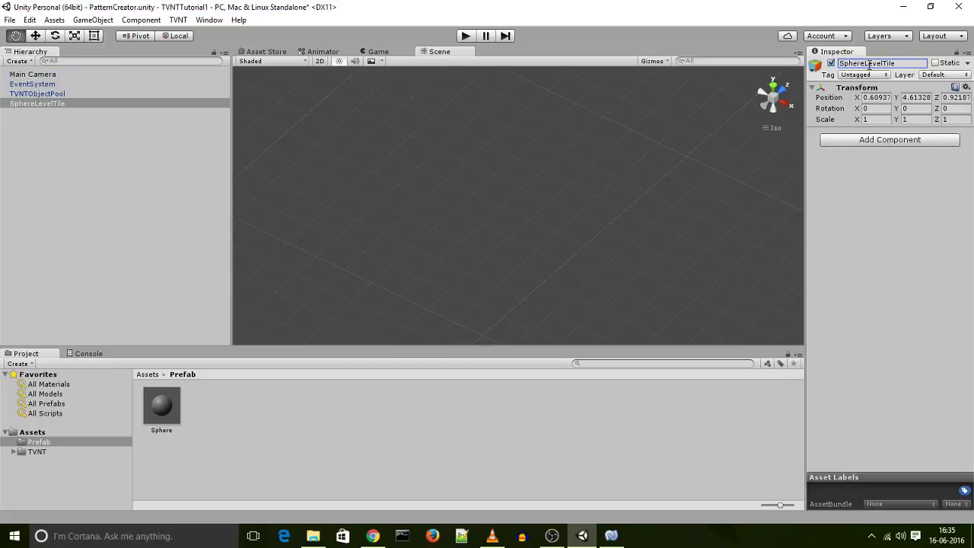
Step: Add a Level Tiles component with the Sphere prefab as its Level Tile Prefab
{"action": "left_click", "coordinate": [899, 142]}
{"action": "left_click", "coordinate": [871, 186]}
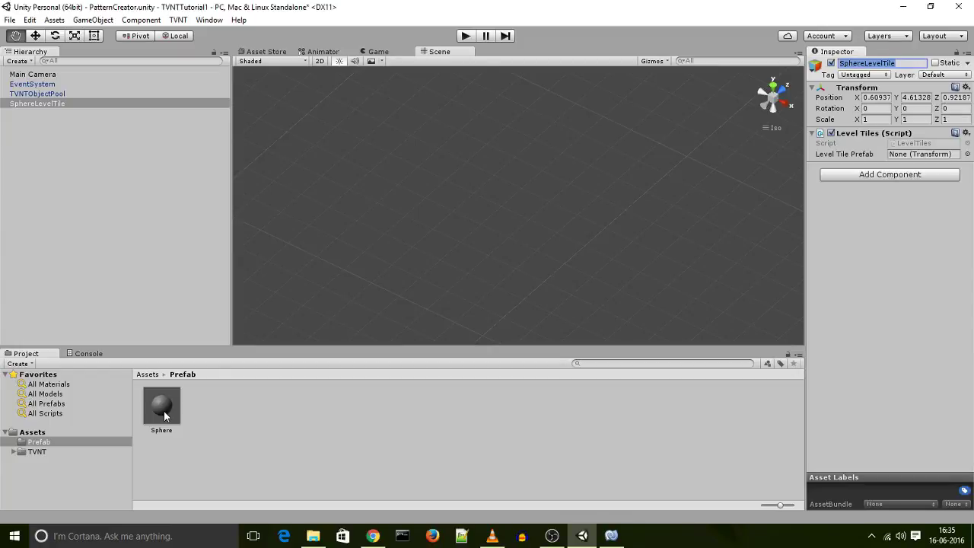
{"action": "left_click_drag", "start_coordinate": [163, 410], "coordinate": [913, 159]}
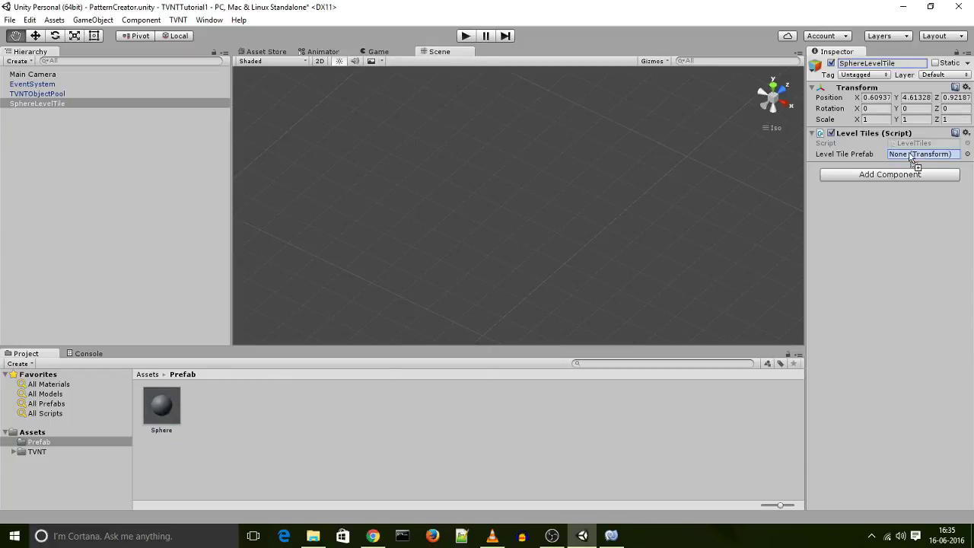
{"action": "left_click_drag", "start_coordinate": [913, 160], "coordinate": [913, 160]}
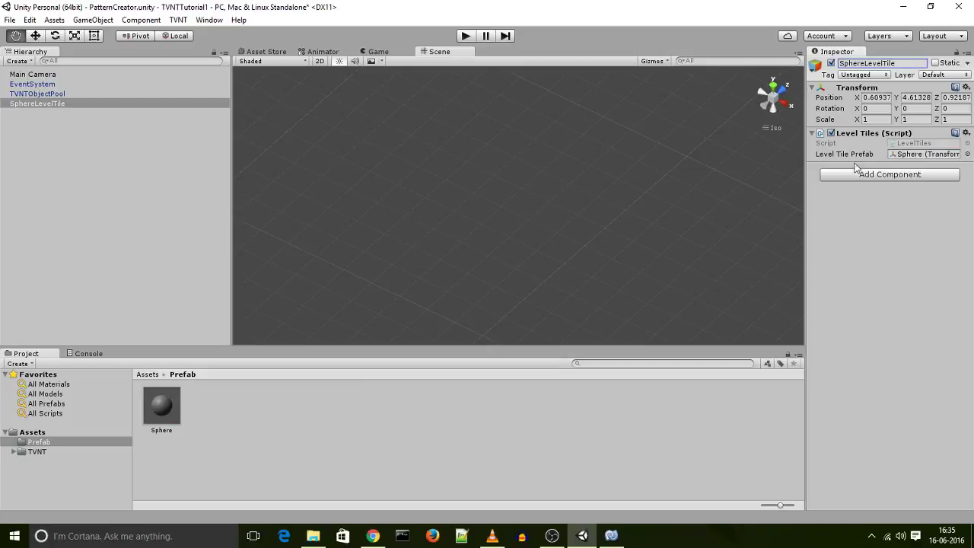
{"action": "left_click", "coordinate": [30, 103]}
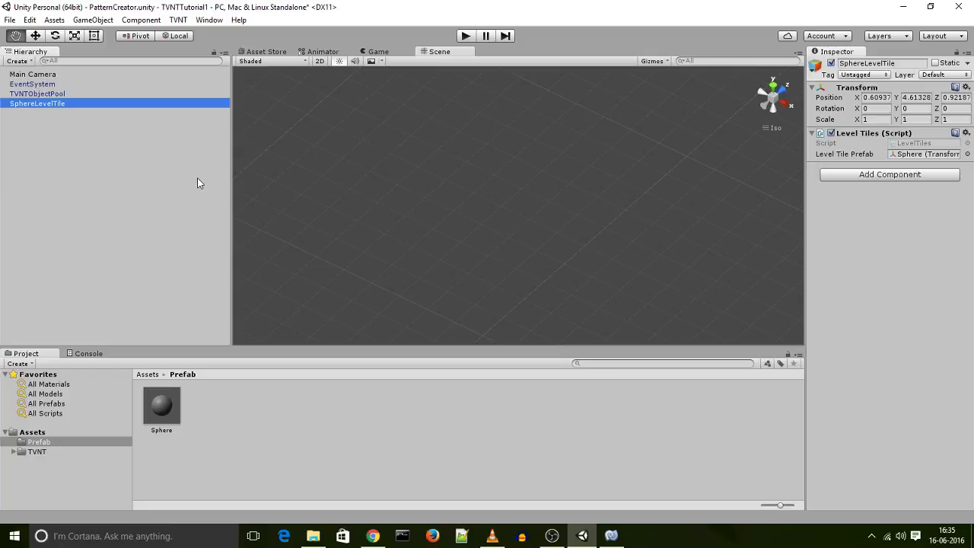
Step: Create a new TVNT Pattern object, then open PatternSettings.cs from TVNT/Scripts in MonoDevelop
{"action": "left_click", "coordinate": [178, 20]}
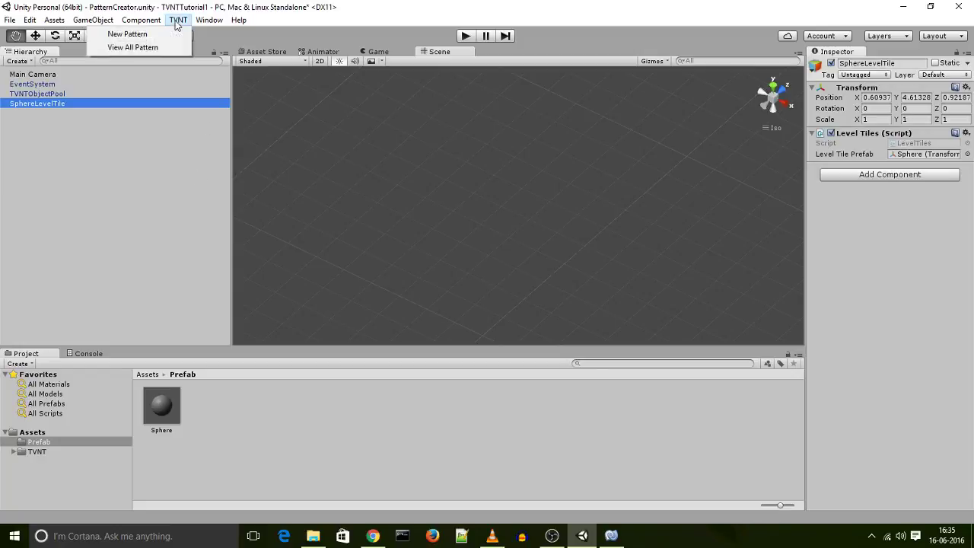
{"action": "left_click", "coordinate": [171, 34]}
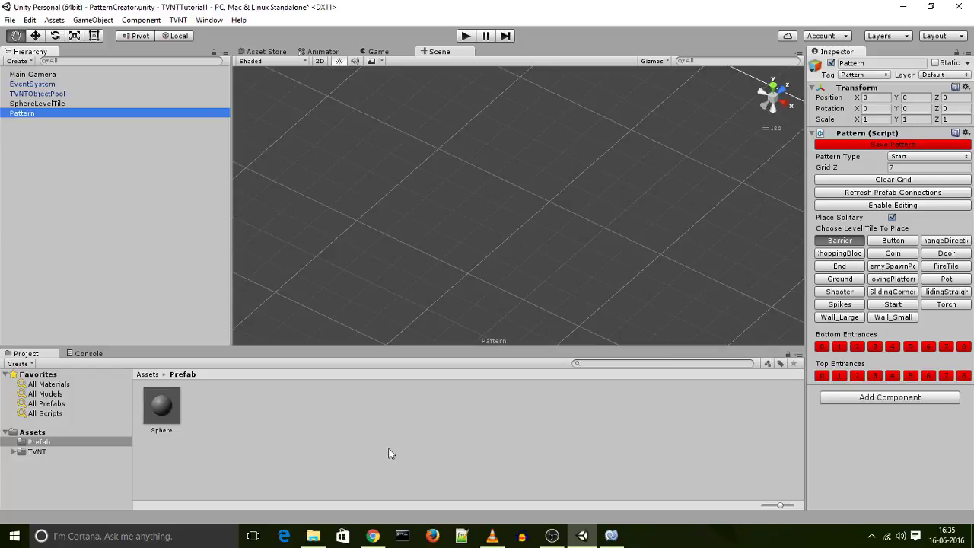
{"action": "left_click", "coordinate": [32, 452]}
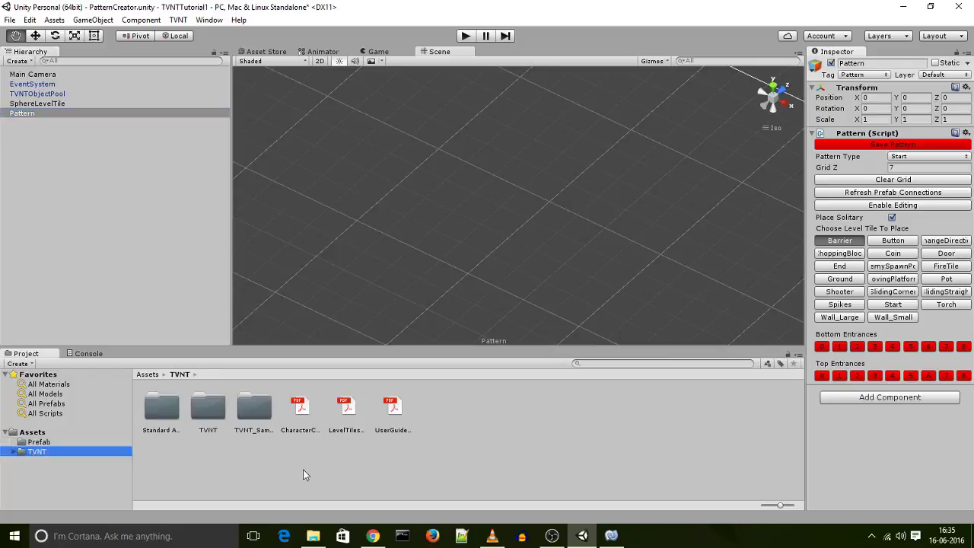
{"action": "double_click", "coordinate": [208, 409]}
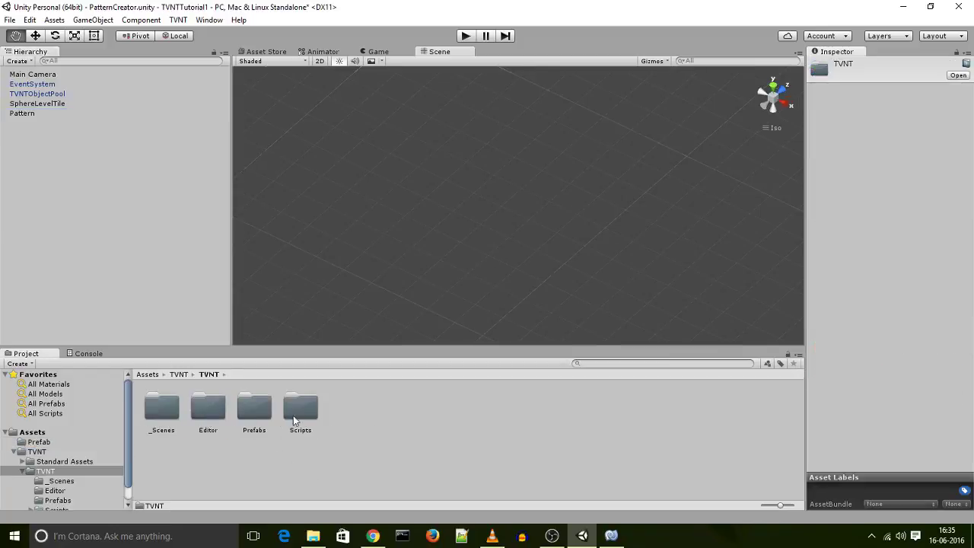
{"action": "double_click", "coordinate": [300, 411]}
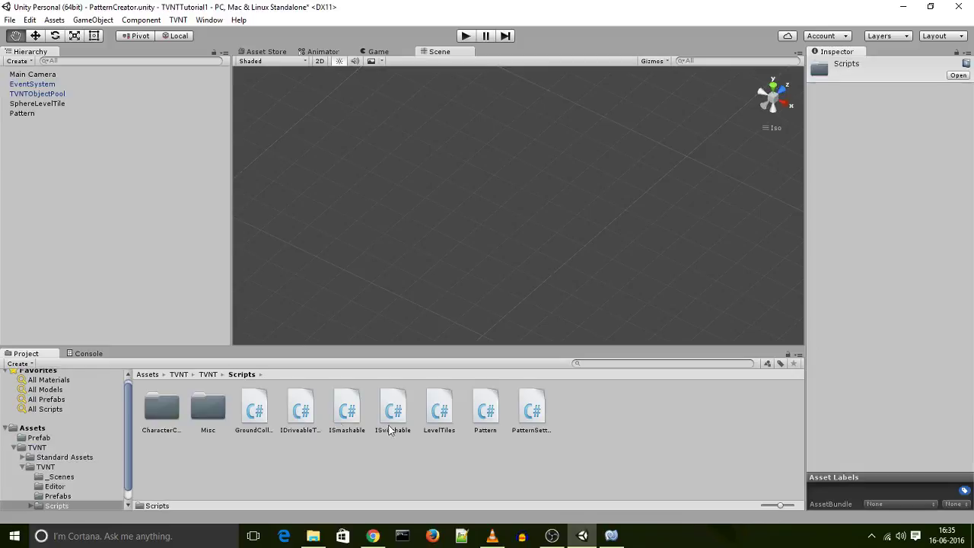
{"action": "left_click", "coordinate": [532, 414]}
{"action": "double_click", "coordinate": [533, 414]}
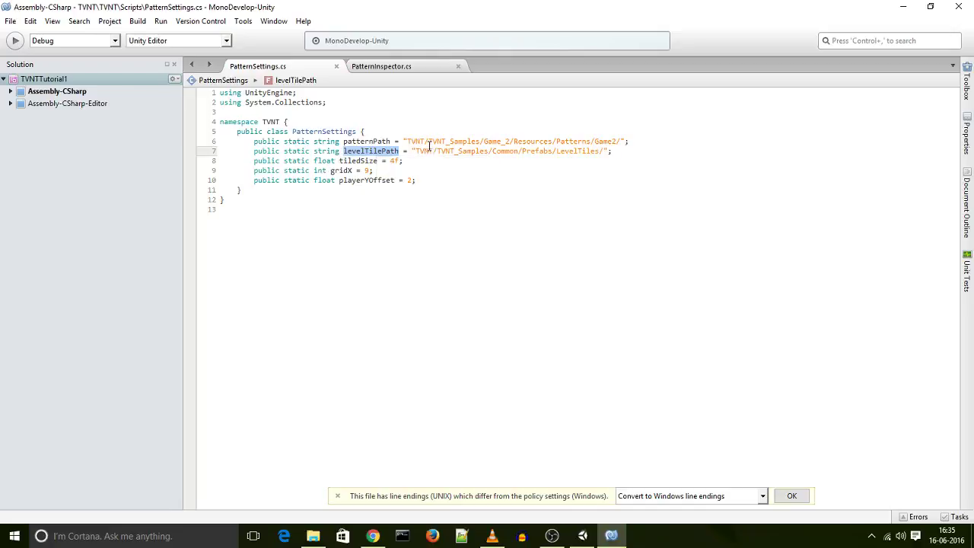
{"action": "left_click_drag", "start_coordinate": [415, 151], "coordinate": [576, 155]}
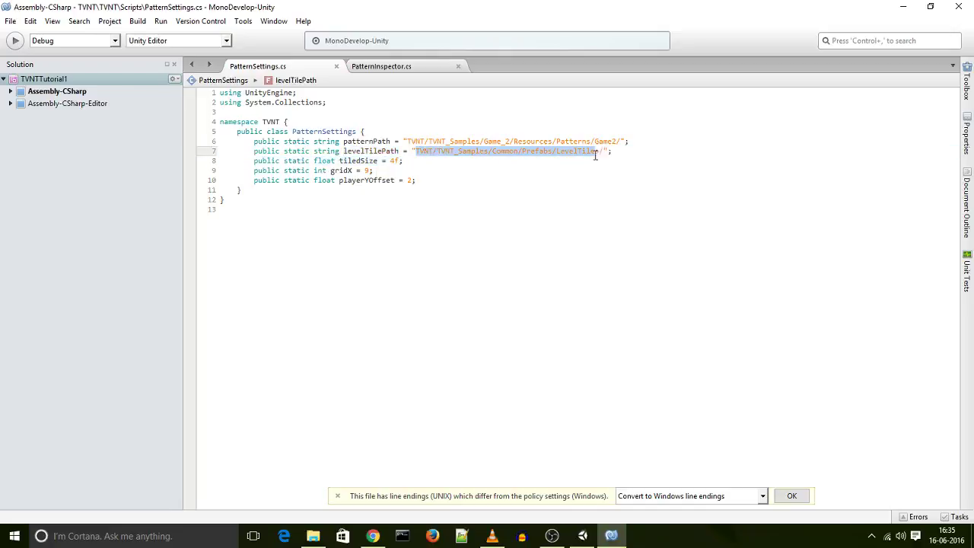
{"action": "key", "text": "shift+Right"}
{"action": "key", "text": "shift+Right"}
{"action": "key", "text": "shift+Right"}
{"action": "key", "text": "shift+Right"}
{"action": "key", "text": "shift+Left"}
{"action": "key", "text": "shift+Left"}
{"action": "left_click", "coordinate": [511, 151]}
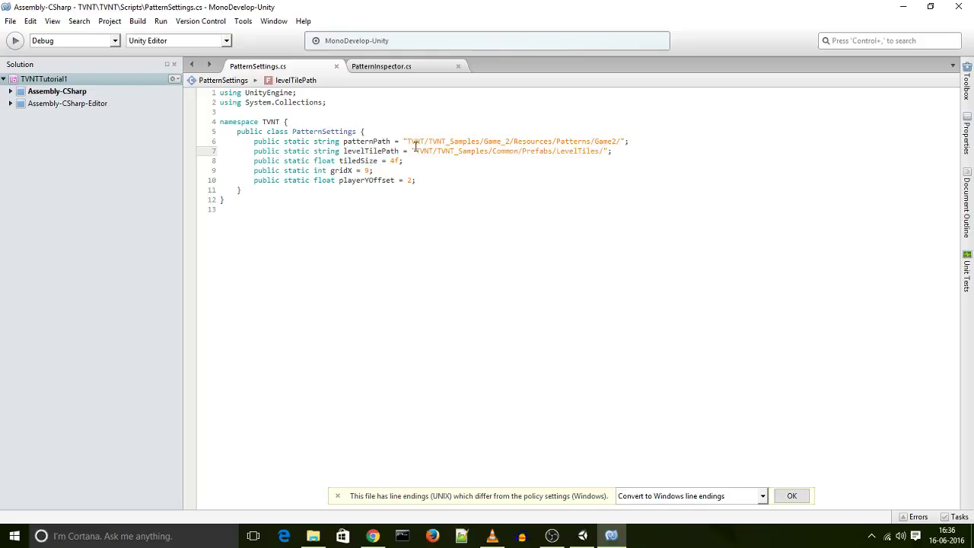
Step: Back in Unity, browse the Project panel to TVNT_Samples/Common/Prefabs/LevelTiles
{"action": "left_click", "coordinate": [903, 6]}
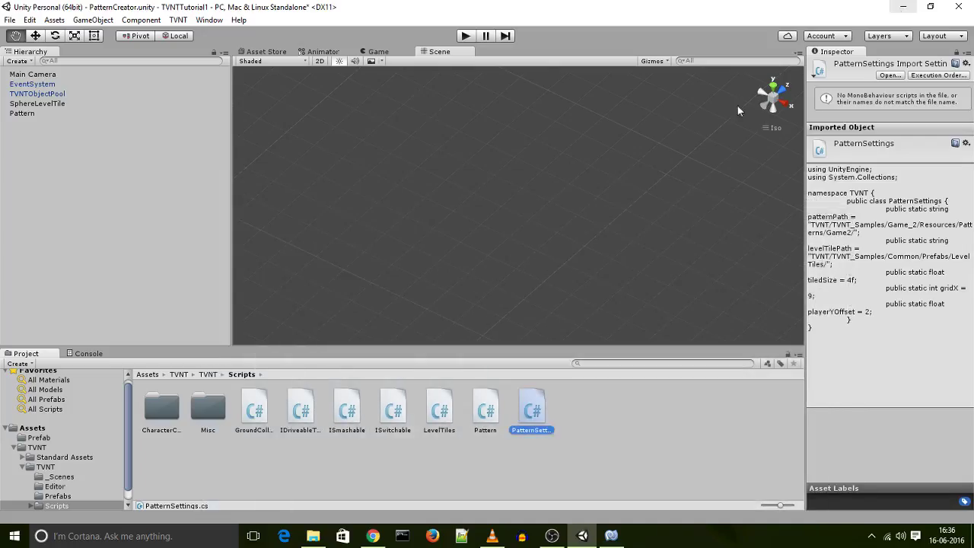
{"action": "left_click", "coordinate": [22, 114]}
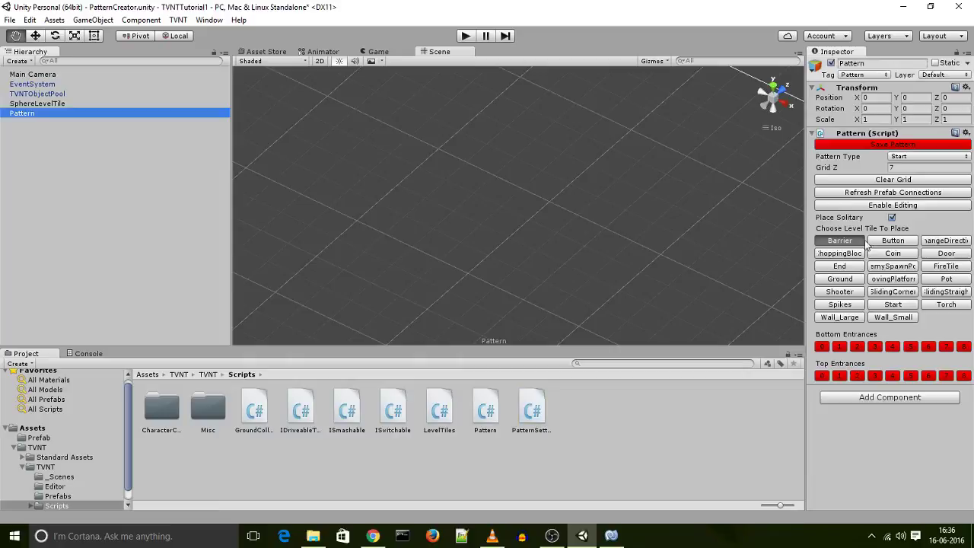
{"action": "left_click", "coordinate": [33, 104]}
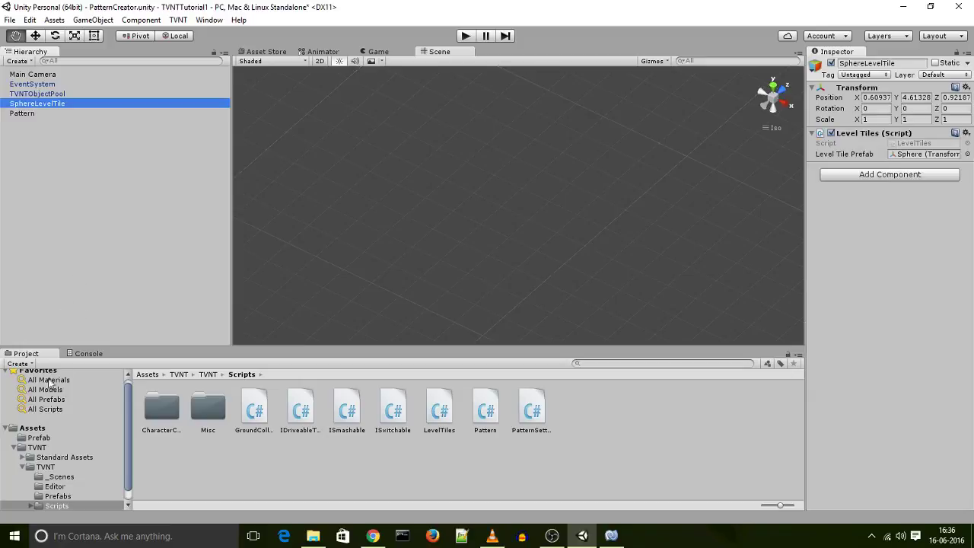
{"action": "scroll", "coordinate": [54, 471], "scroll_direction": "down", "scroll_amount": 1}
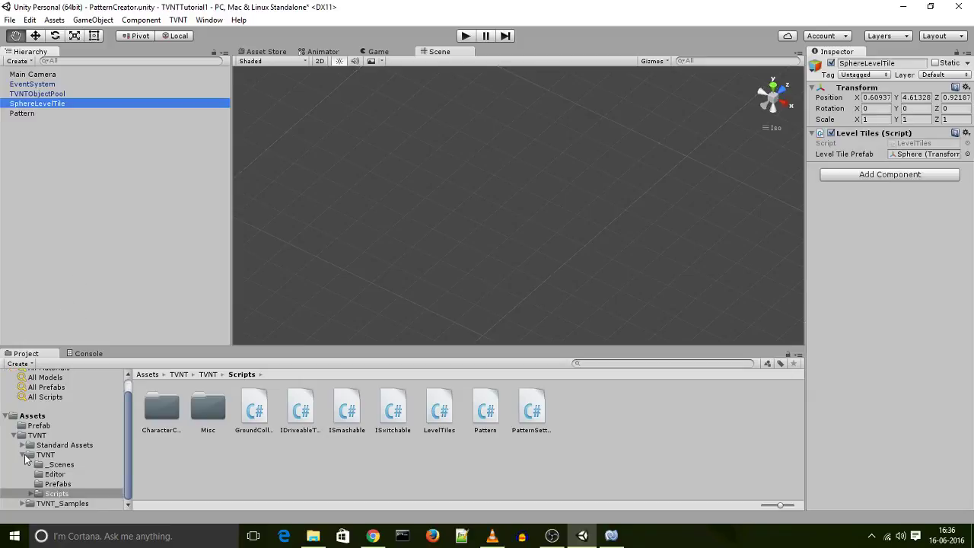
{"action": "left_click", "coordinate": [23, 454]}
{"action": "left_click", "coordinate": [63, 481]}
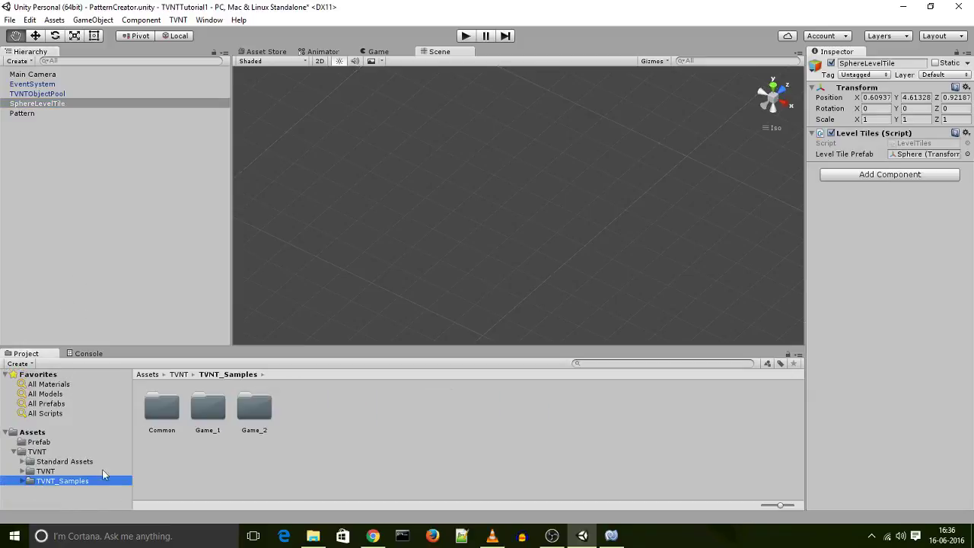
{"action": "double_click", "coordinate": [159, 411]}
{"action": "double_click", "coordinate": [440, 410]}
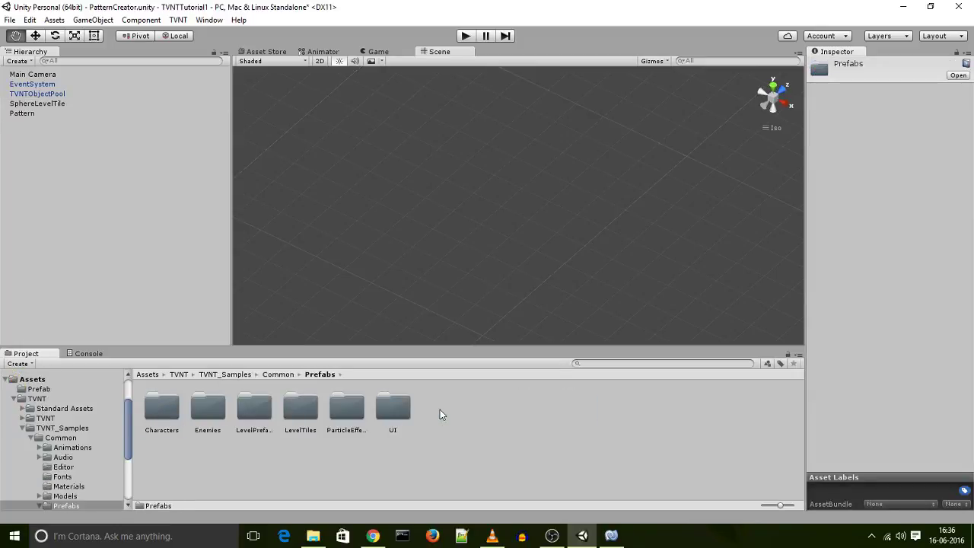
{"action": "double_click", "coordinate": [303, 415]}
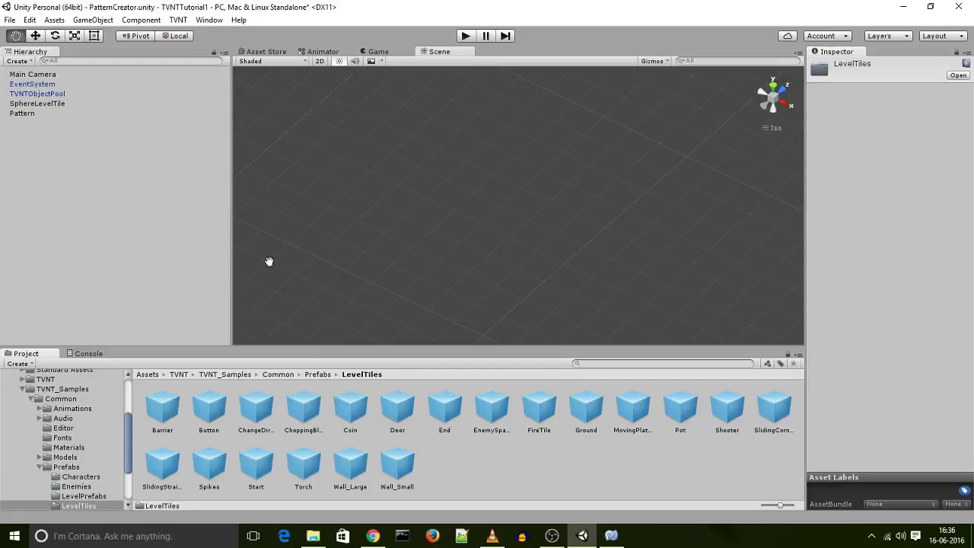
Step: Save SphereLevelTile as a prefab in LevelTiles and delete its scene instance
{"action": "left_click", "coordinate": [33, 105]}
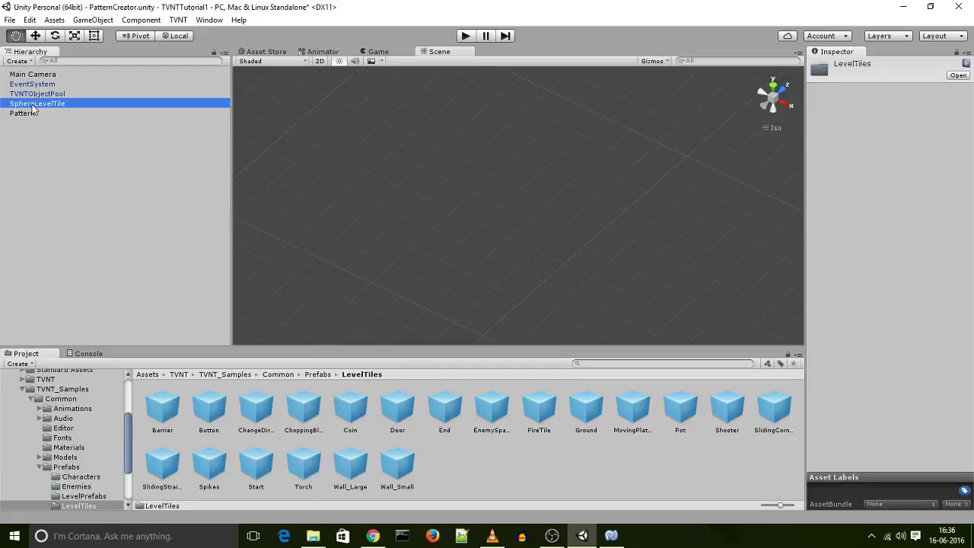
{"action": "left_click", "coordinate": [180, 216]}
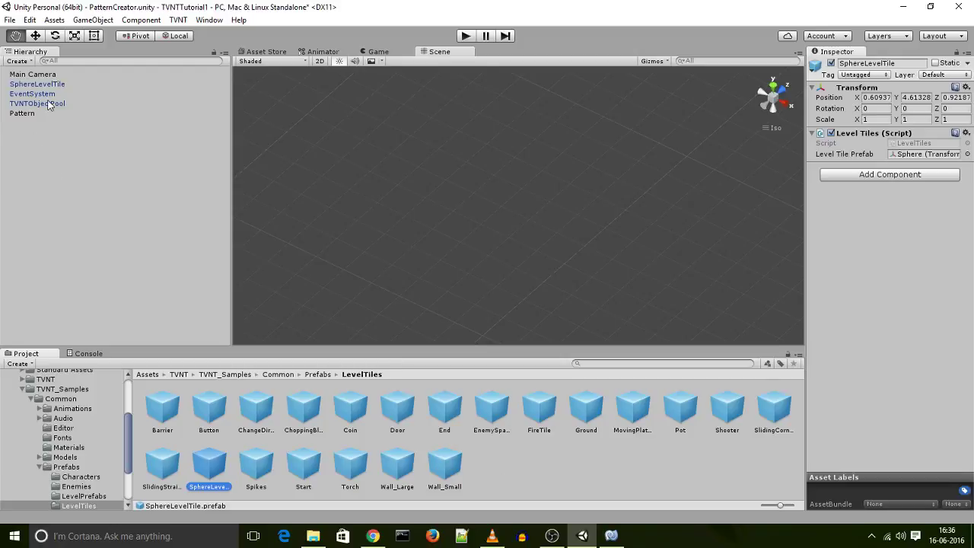
{"action": "left_click", "coordinate": [38, 85]}
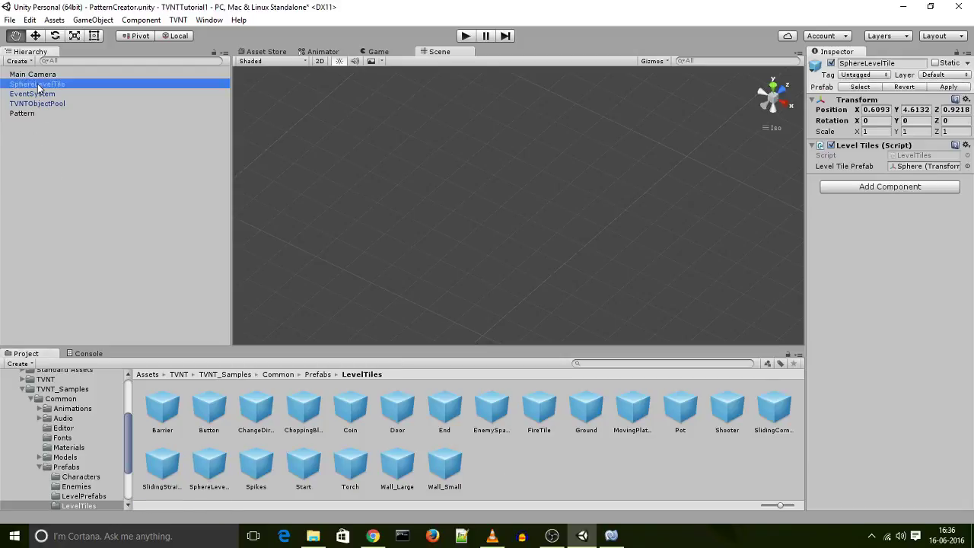
{"action": "key", "text": "Delete"}
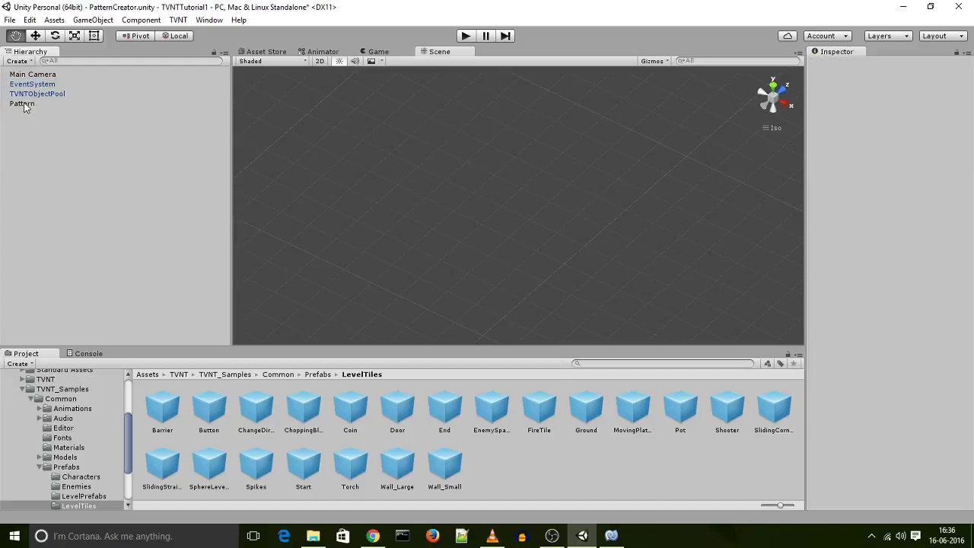
Step: Frame the Pattern grid, pick SphereLevelTile, paint sphere tiles across it, then disable editing
{"action": "left_click", "coordinate": [22, 103]}
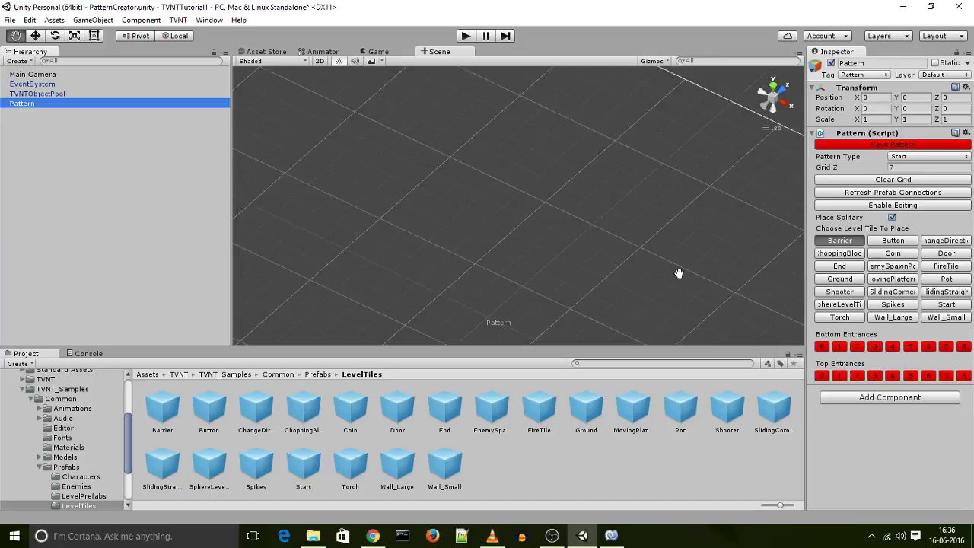
{"action": "key", "text": "f"}
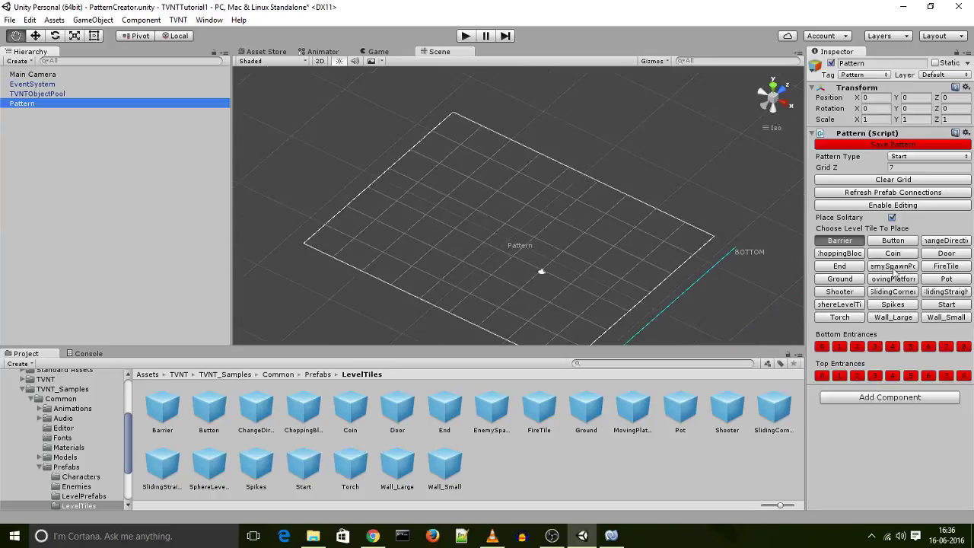
{"action": "left_click", "coordinate": [847, 306]}
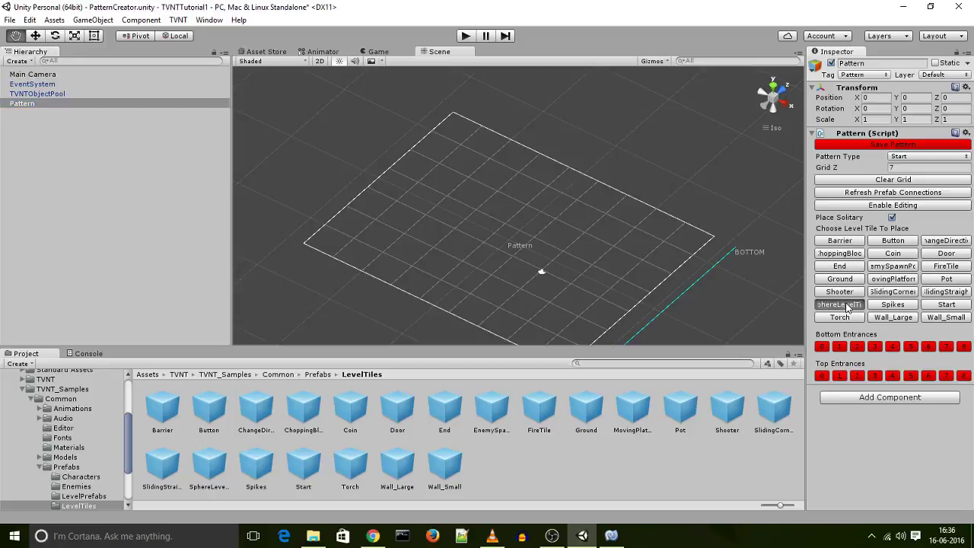
{"action": "left_click", "coordinate": [867, 206]}
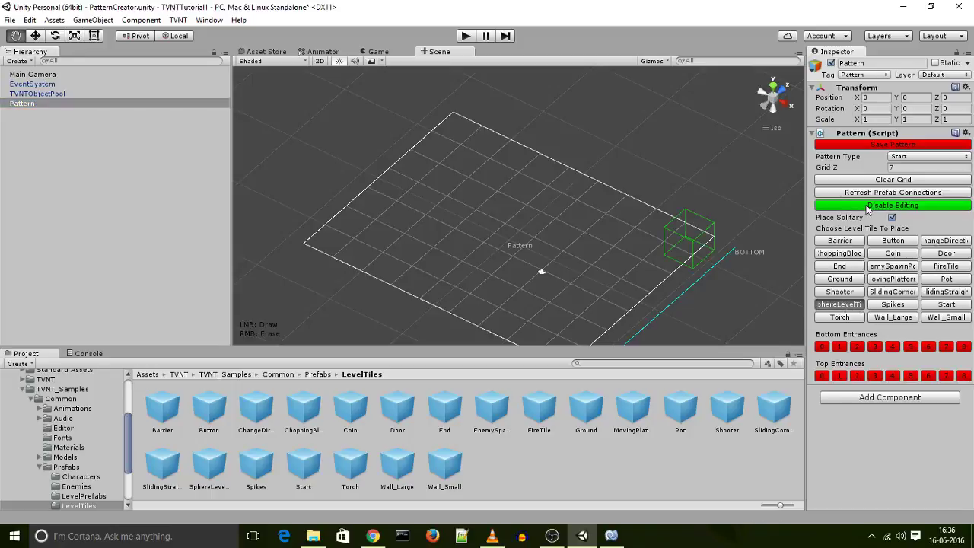
{"action": "mouse_move", "coordinate": [360, 252]}
{"action": "left_mouse_down"}
{"action": "mouse_move", "coordinate": [470, 161]}
{"action": "mouse_move", "coordinate": [501, 166]}
{"action": "mouse_move", "coordinate": [429, 232]}
{"action": "mouse_move", "coordinate": [451, 260]}
{"action": "mouse_move", "coordinate": [515, 294]}
{"action": "mouse_move", "coordinate": [567, 268]}
{"action": "mouse_move", "coordinate": [585, 219]}
{"action": "mouse_move", "coordinate": [626, 213]}
{"action": "mouse_move", "coordinate": [650, 228]}
{"action": "mouse_move", "coordinate": [537, 338]}
{"action": "mouse_move", "coordinate": [611, 301]}
{"action": "left_mouse_up"}
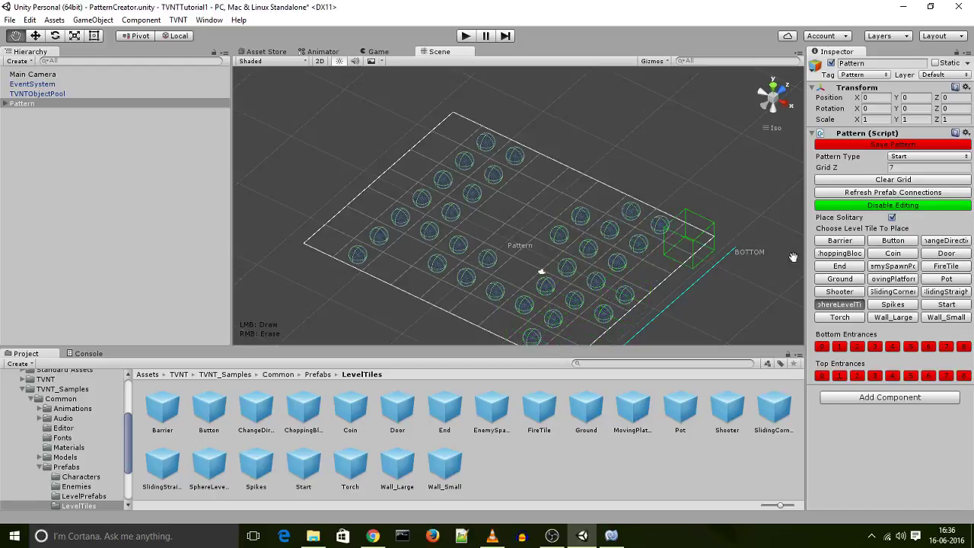
{"action": "left_click", "coordinate": [845, 207]}
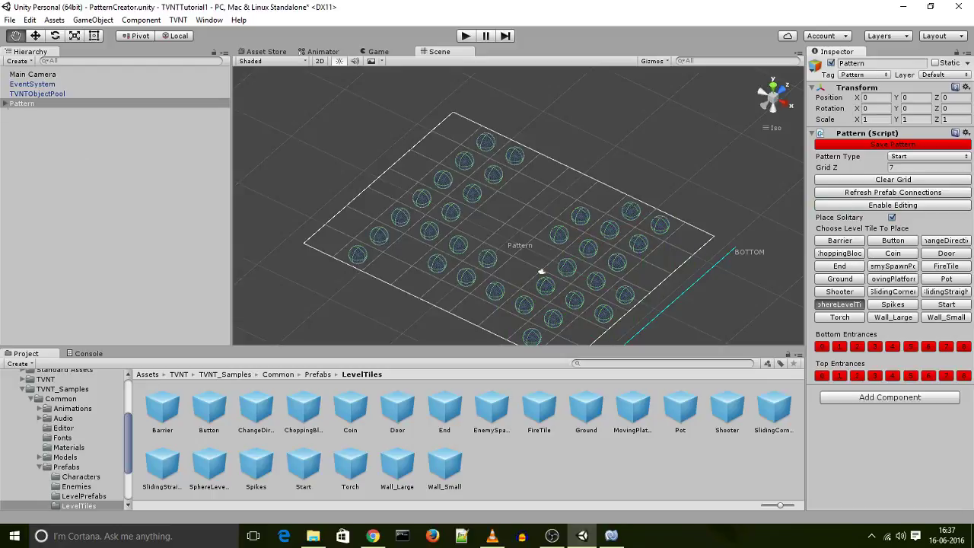